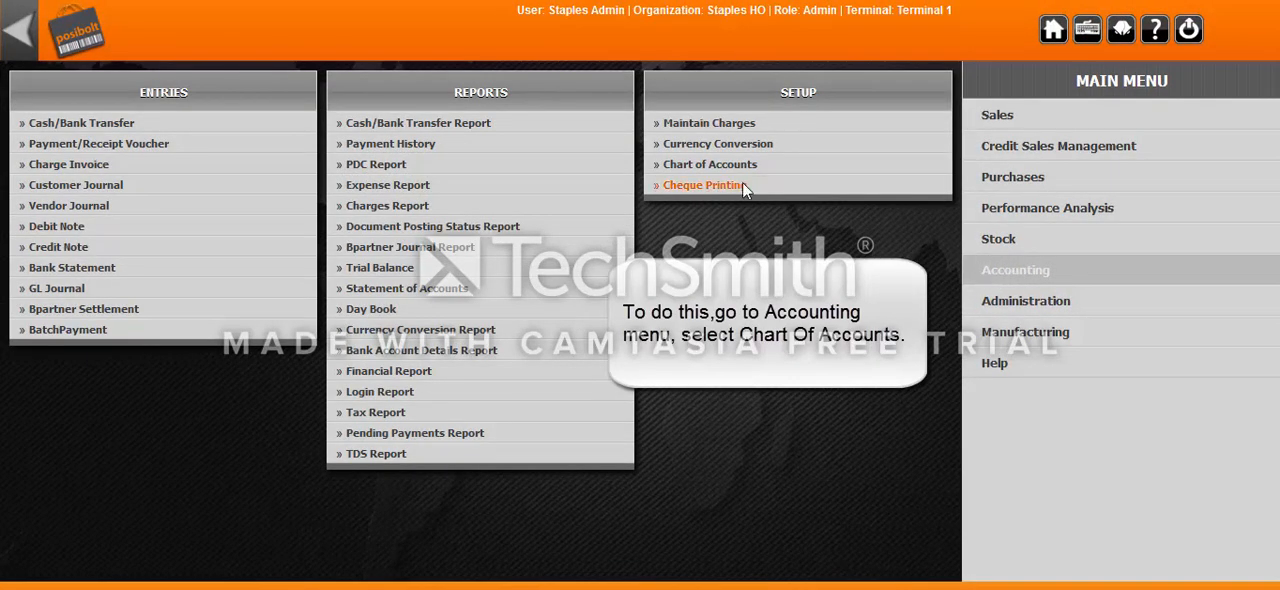
Start a new account in the Chart of Accounts and name it Travel Expense.
click(716, 173)
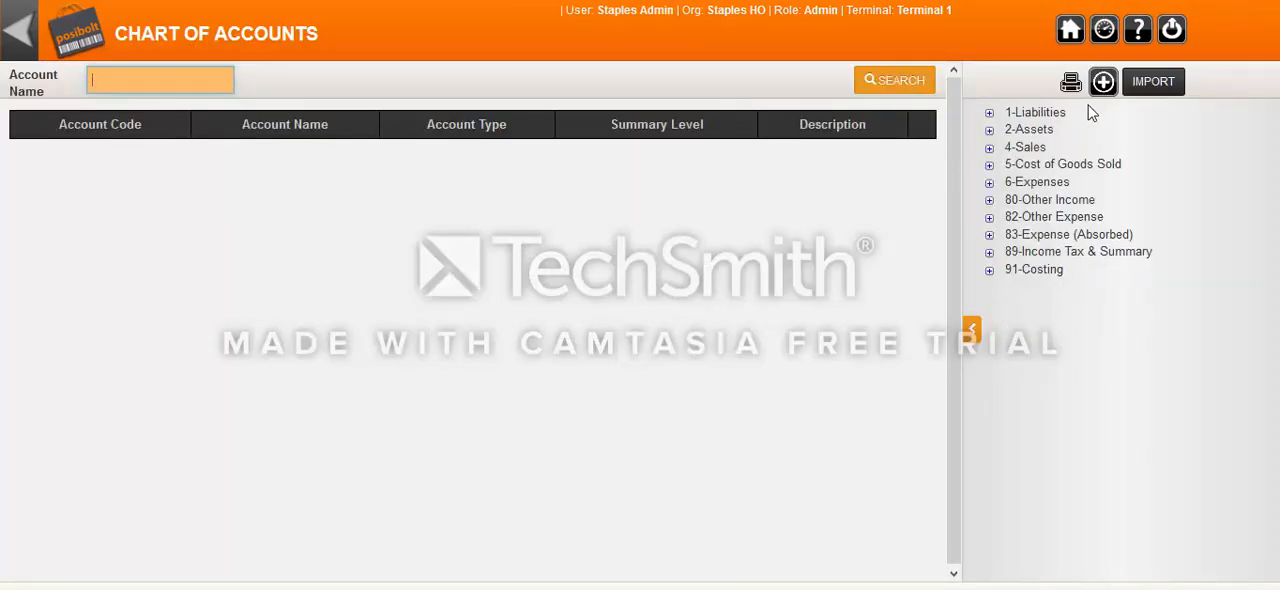
click(1105, 86)
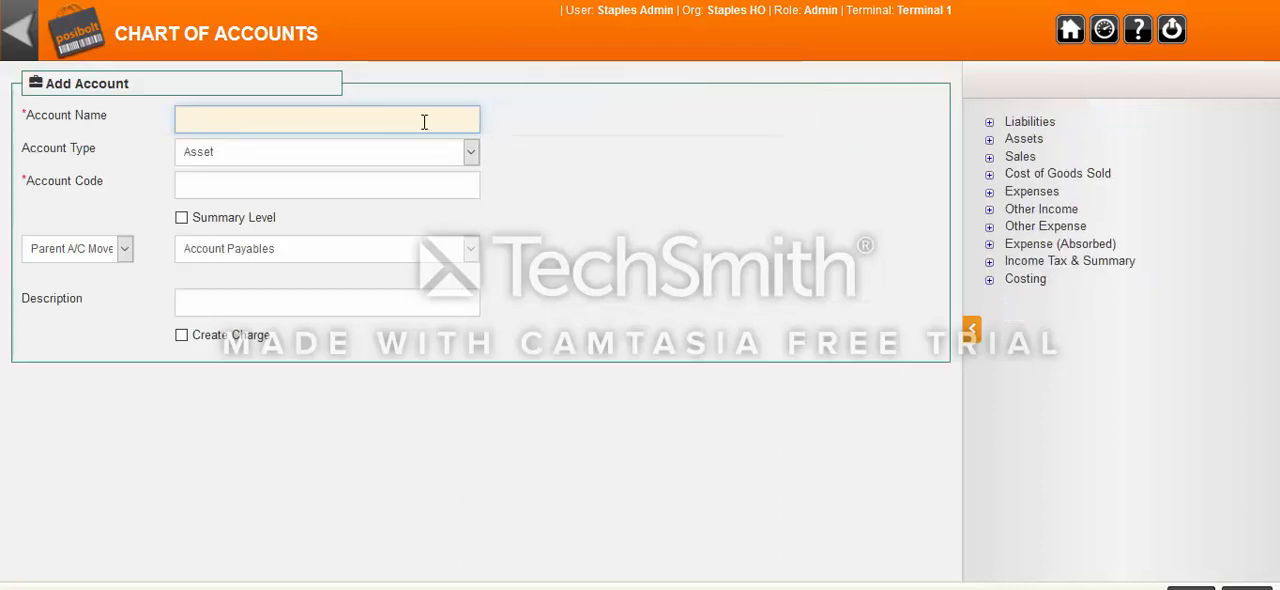
text(Tra)
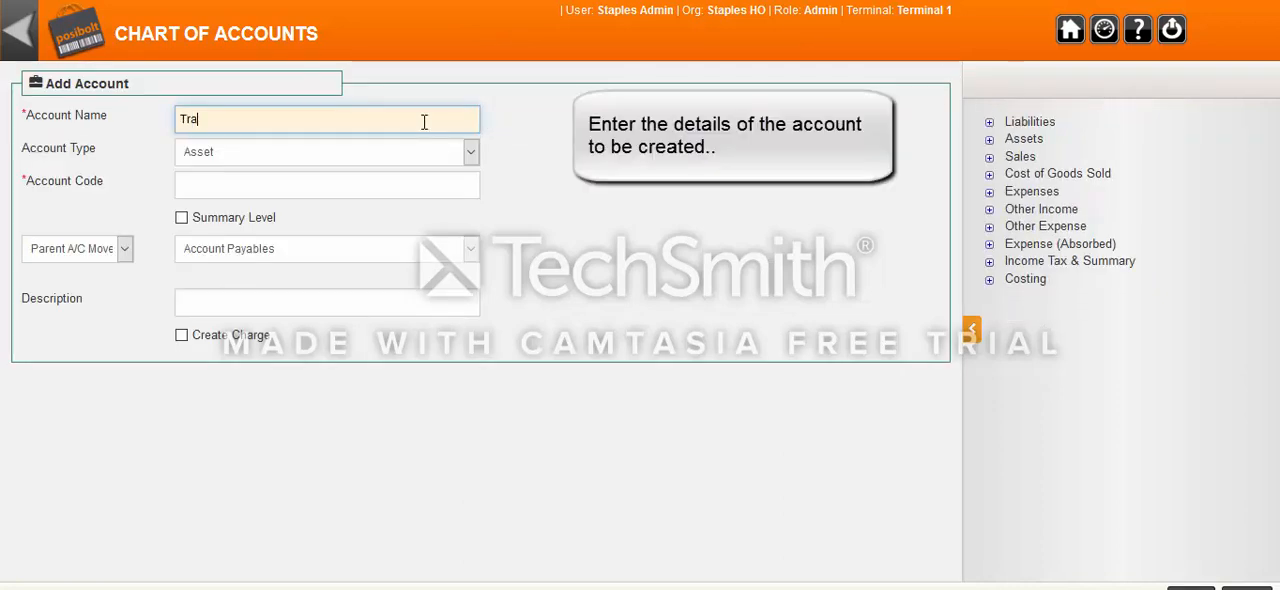
text(vel)
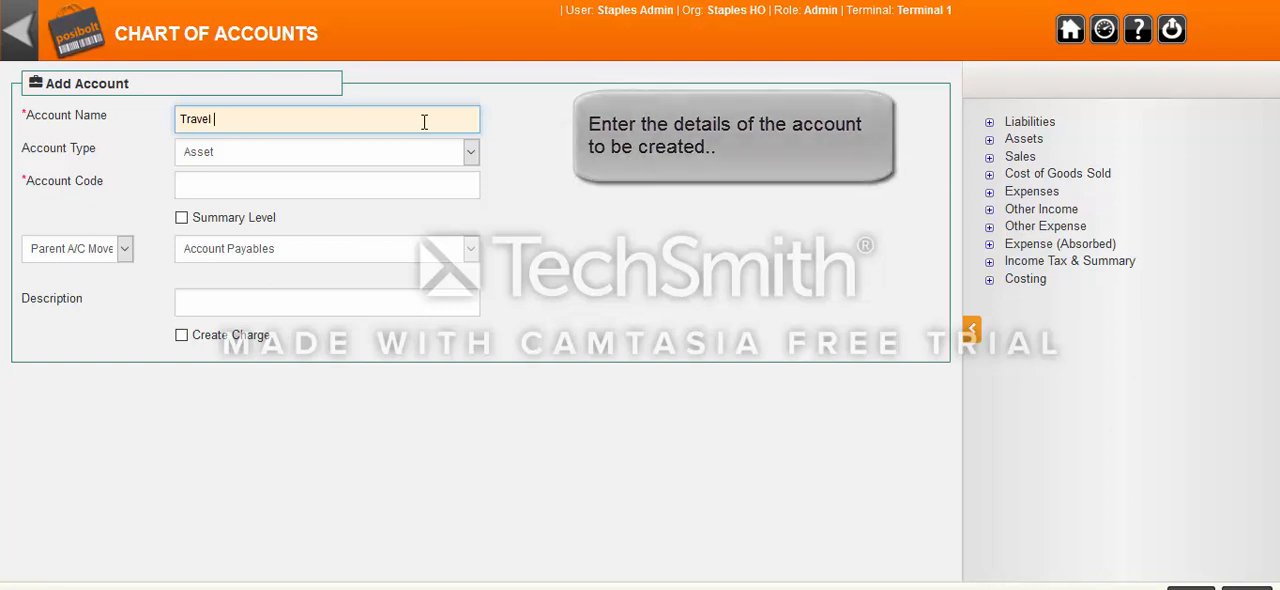
text( Expe)
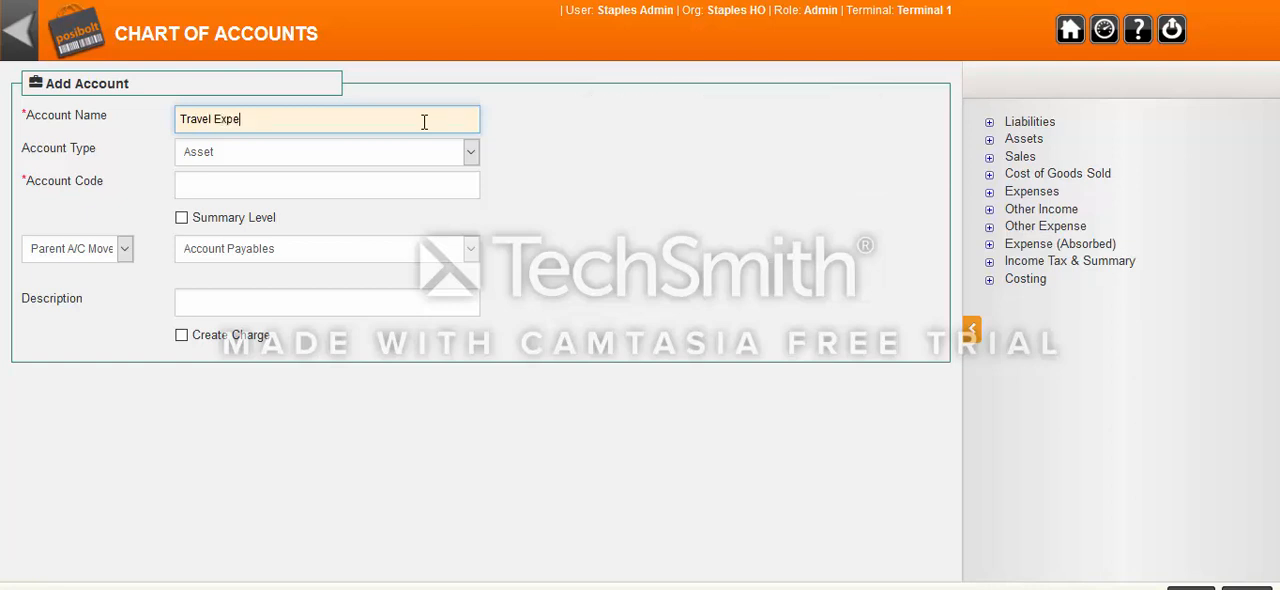
text(nse)
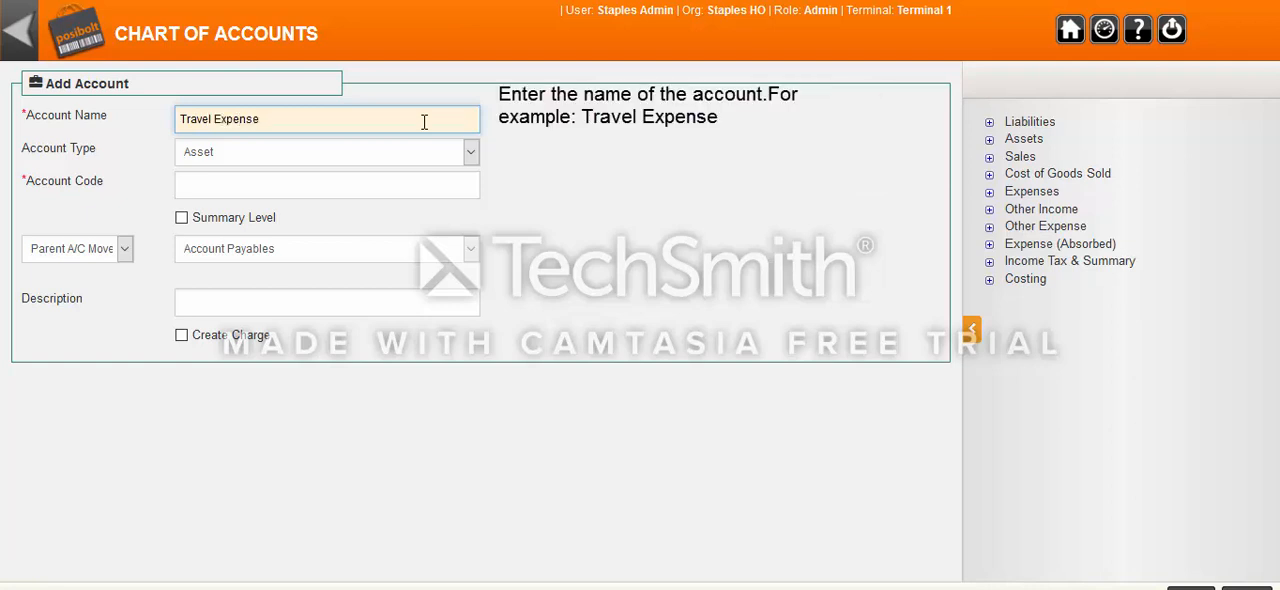
Set the new account's type to Expense and its account code to 1212.
click(470, 152)
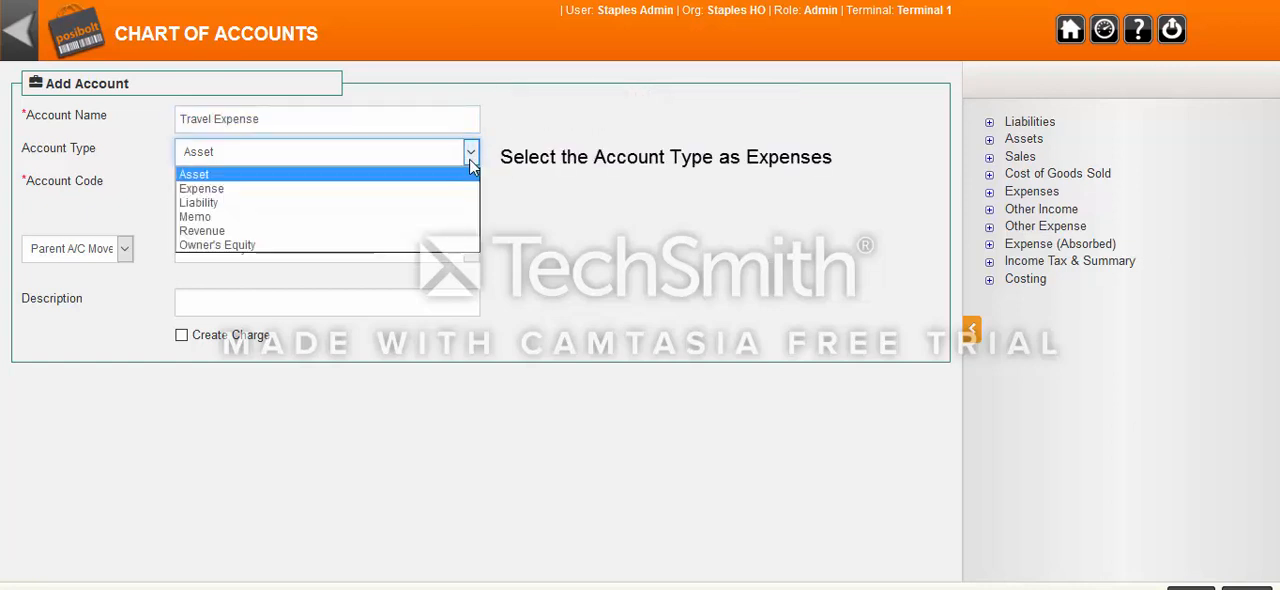
click(340, 189)
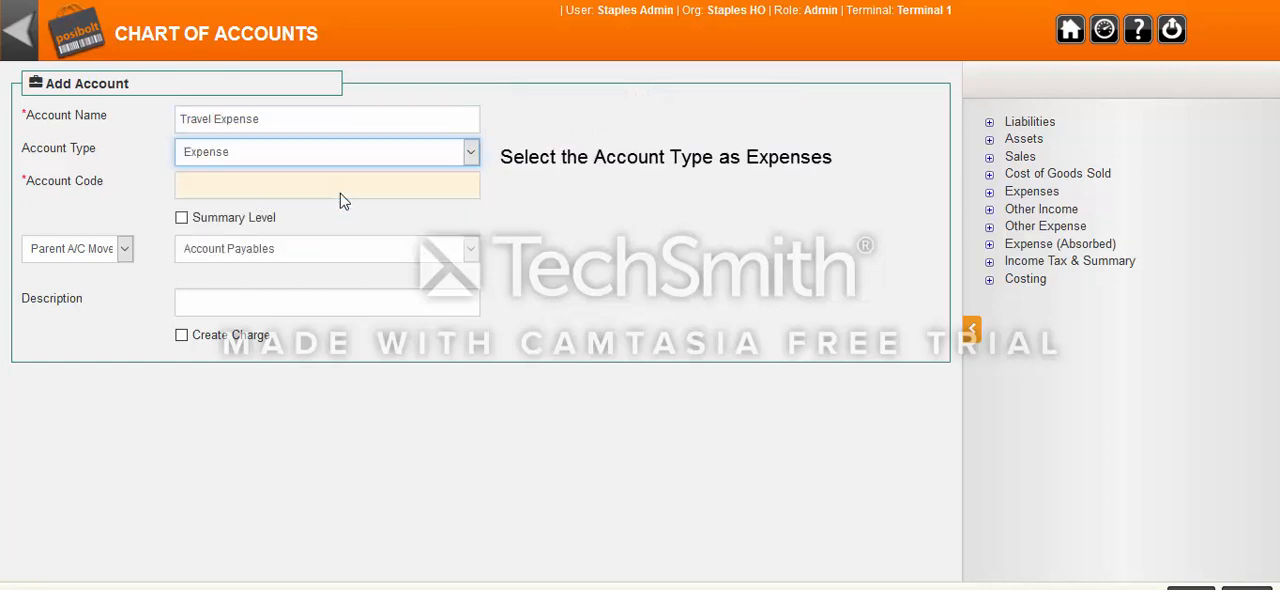
click(343, 192)
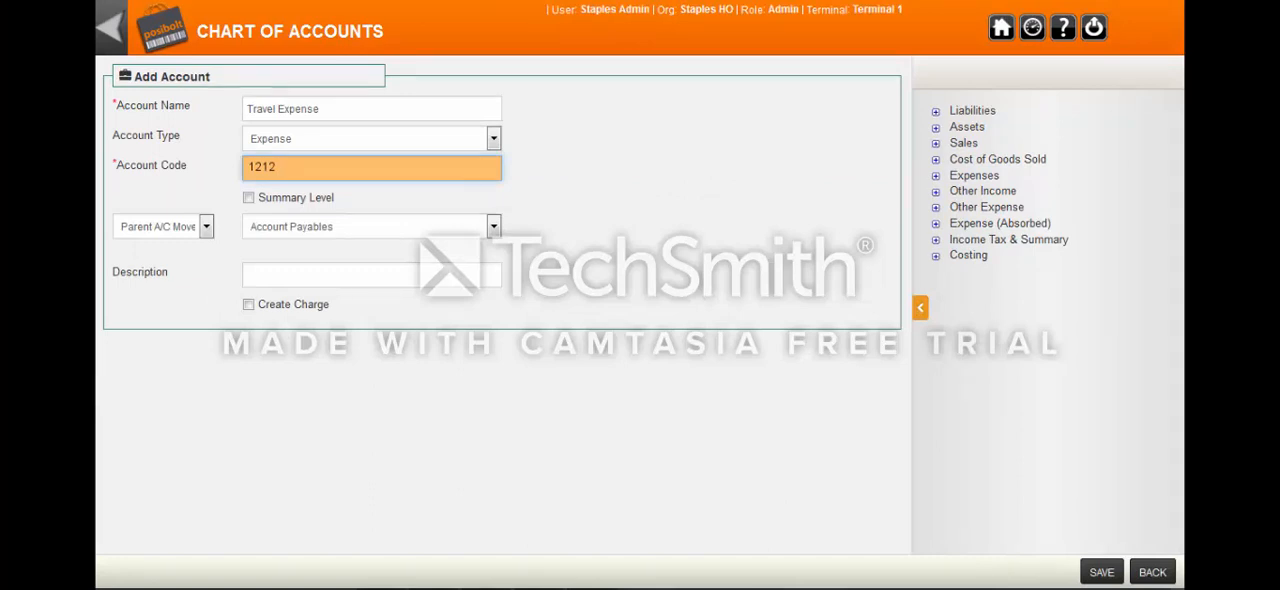
Choose Expenses as the parent account of the Travel Expense account.
click(493, 228)
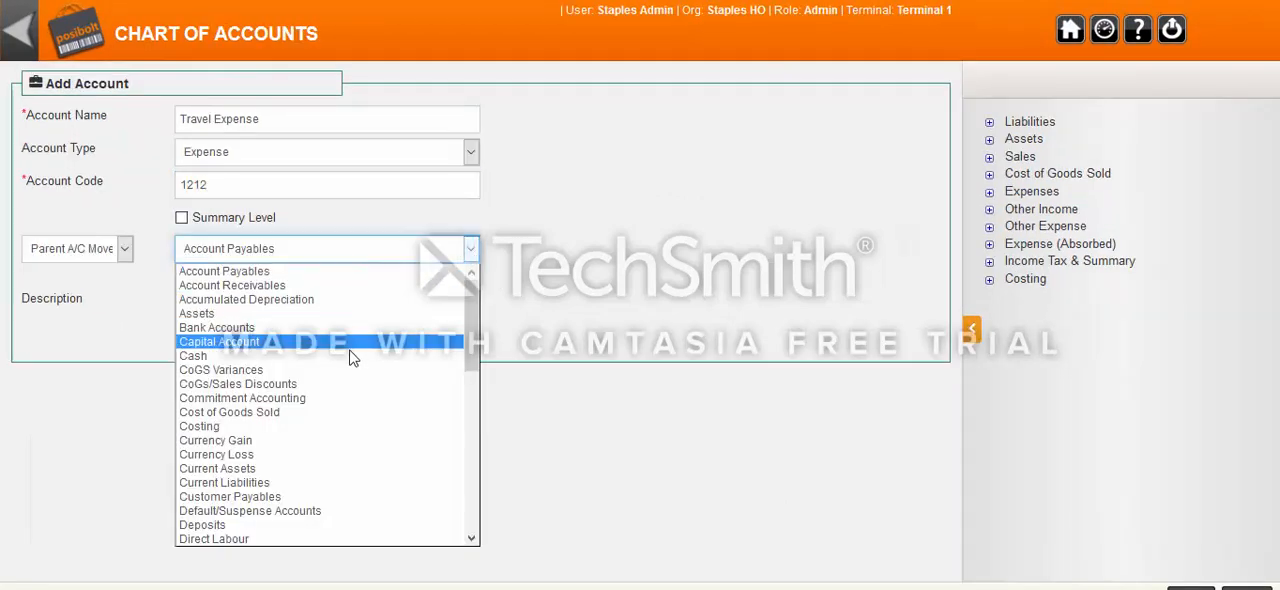
scroll(320, 366, down, 10)
scroll(316, 366, up, 4)
scroll(316, 370, up, 2)
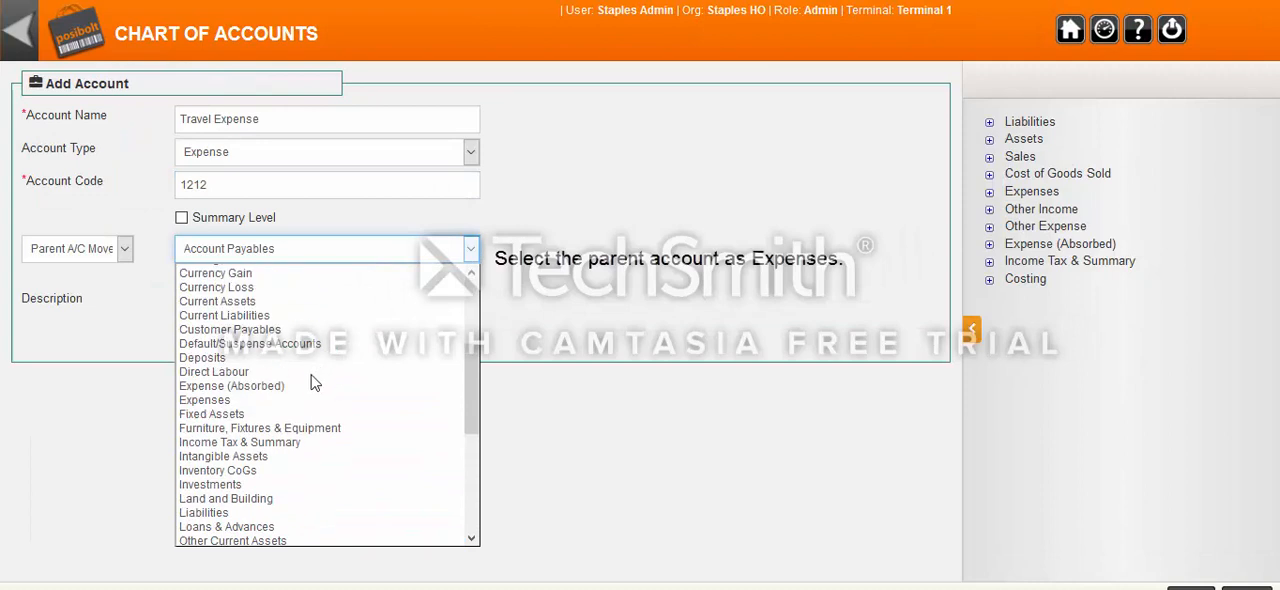
click(283, 400)
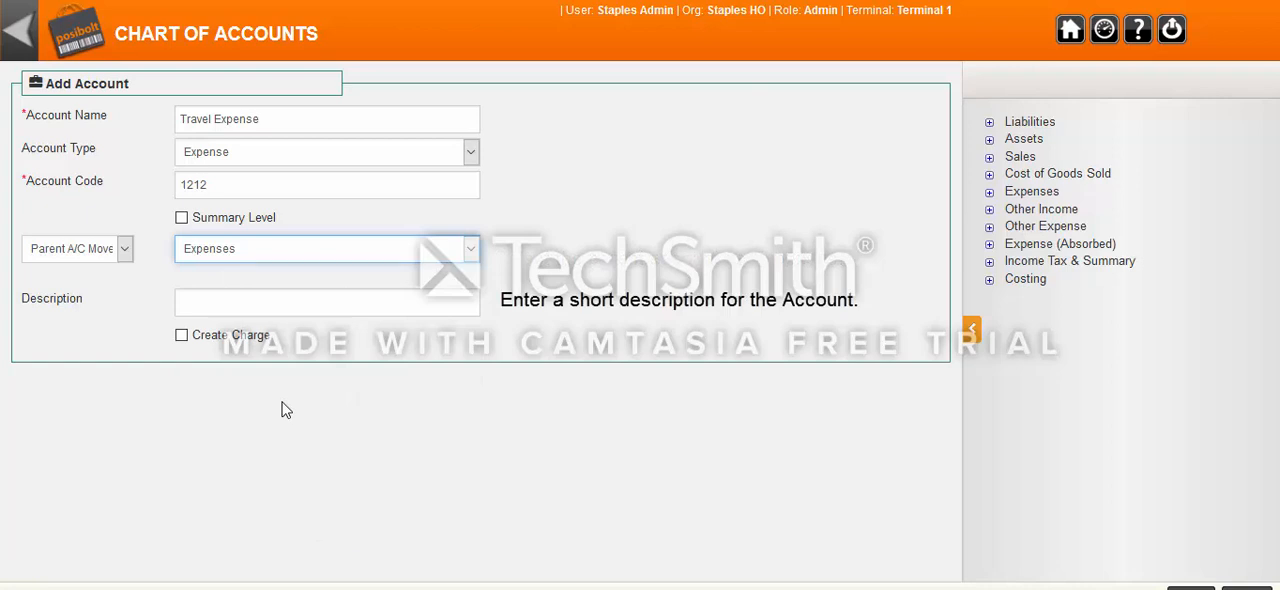
Describe the account as Travel Expenses, enable charge creation for it, and save the account.
click(252, 308)
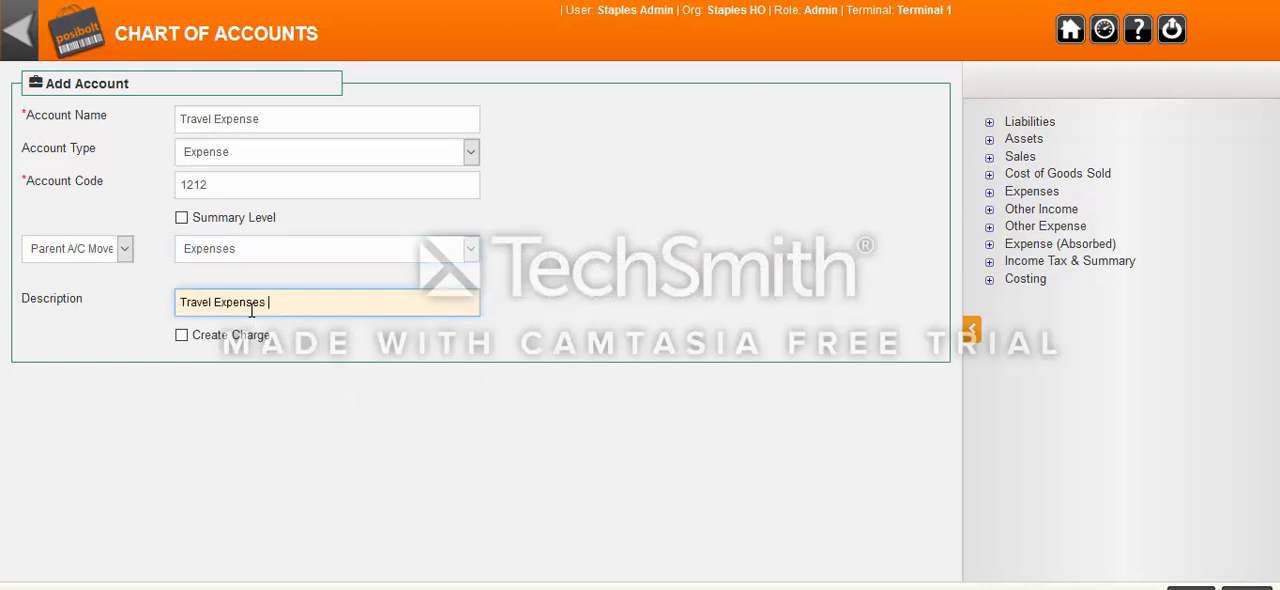
click(181, 336)
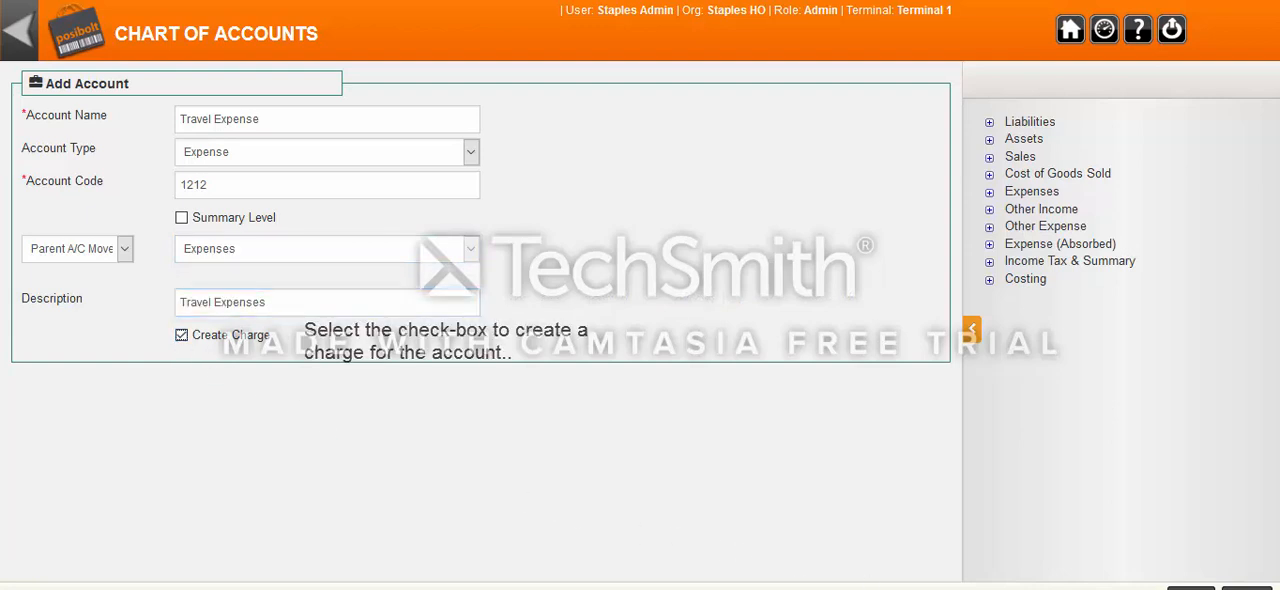
click(1191, 588)
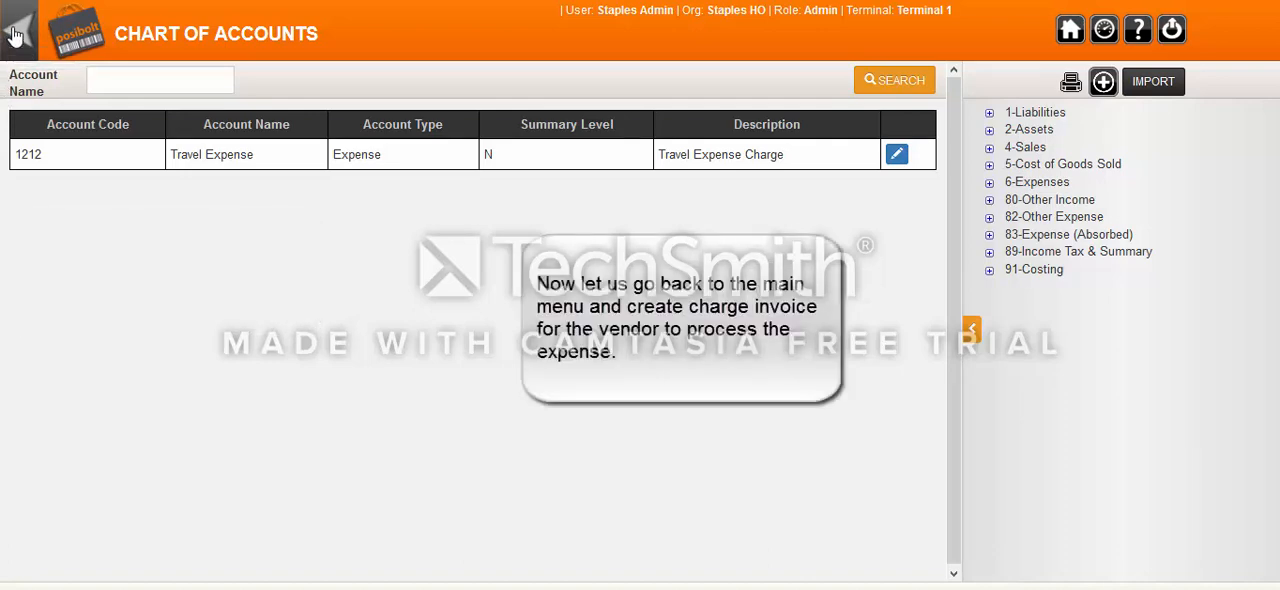
Start an expense charge invoice for the vendor Staples Dubai with the description Travel Expenses.
click(16, 35)
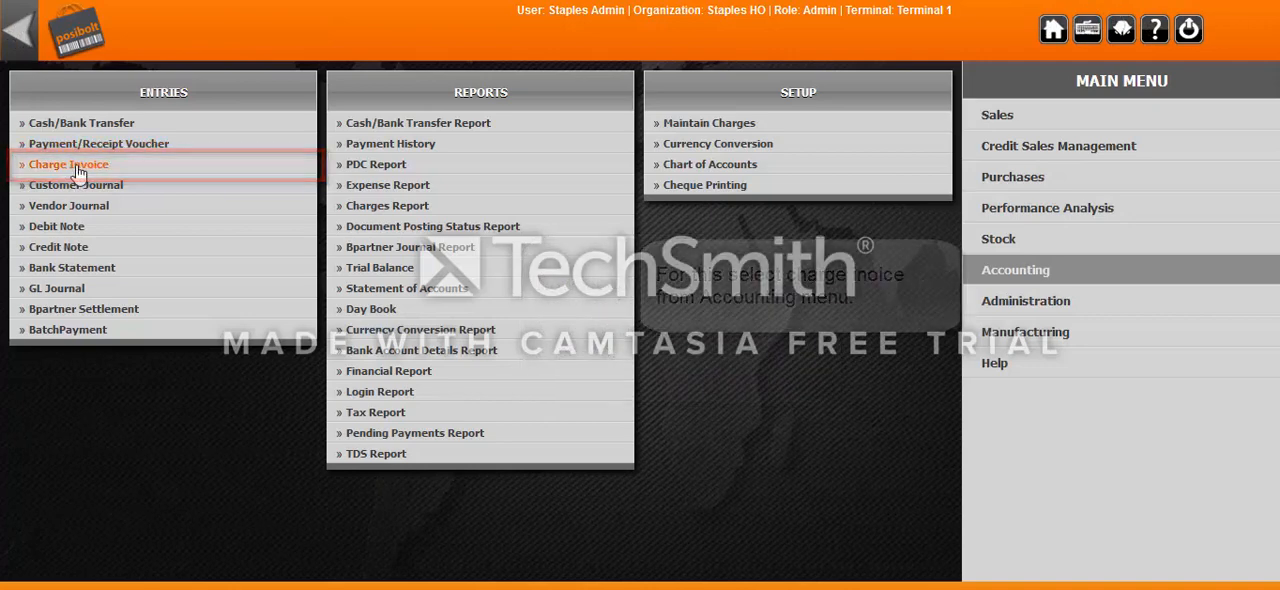
click(78, 174)
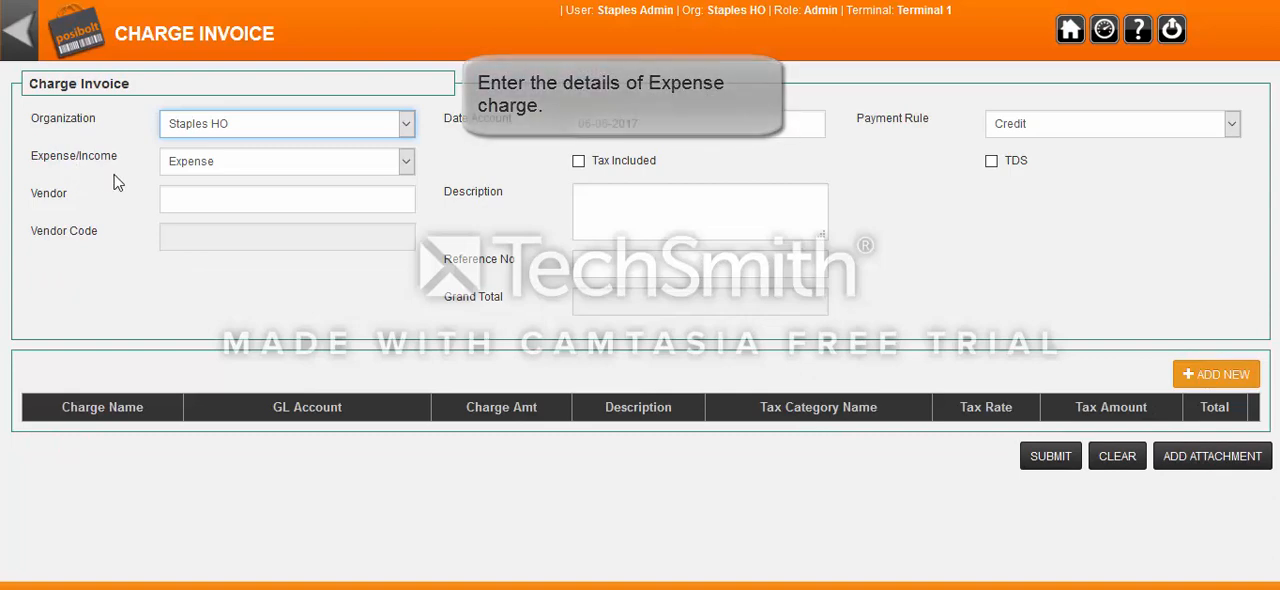
click(202, 204)
text(staple)
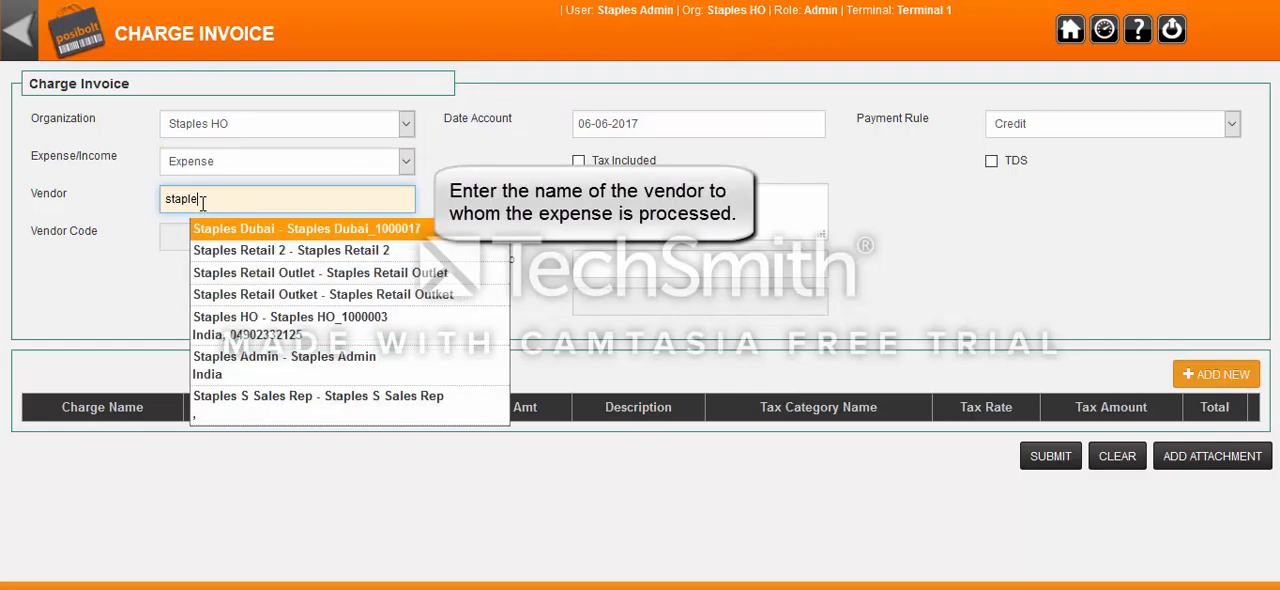
click(287, 233)
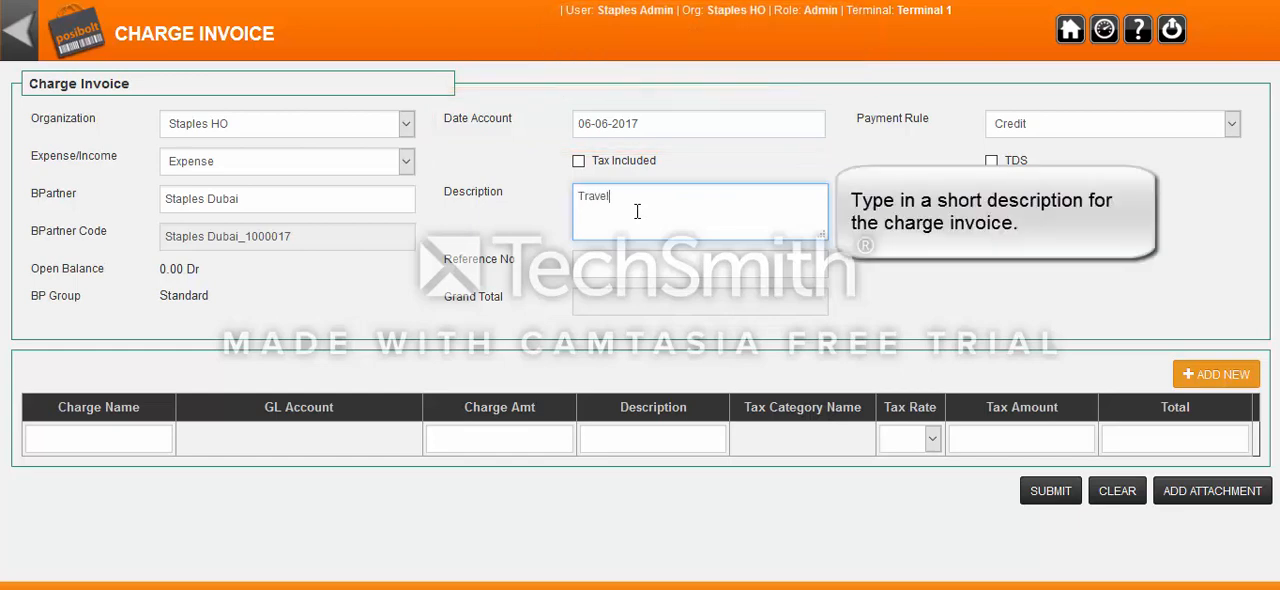
text(xpen)
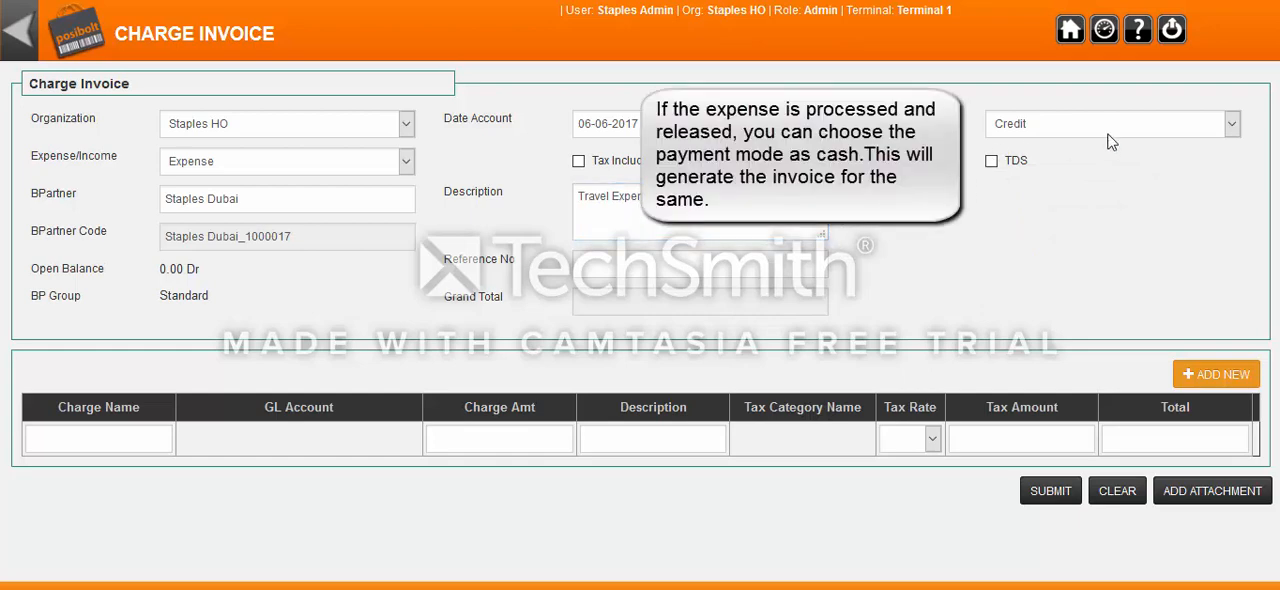
Try Cash as the charge invoice's payment rule and return it to Credit.
click(1232, 124)
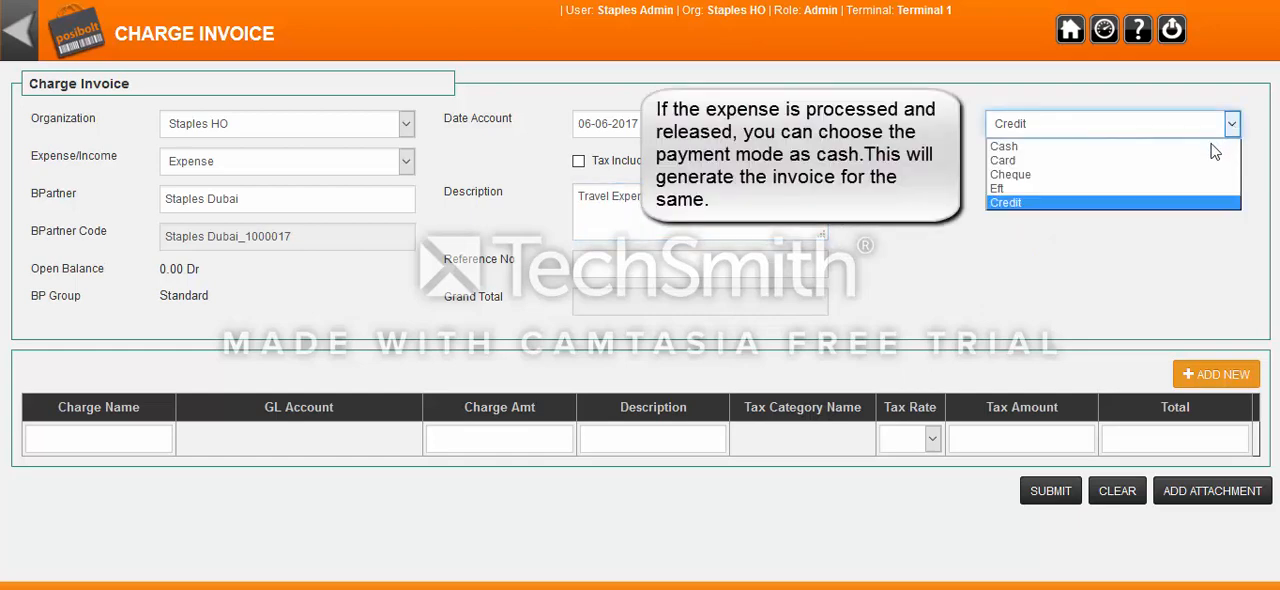
click(1207, 145)
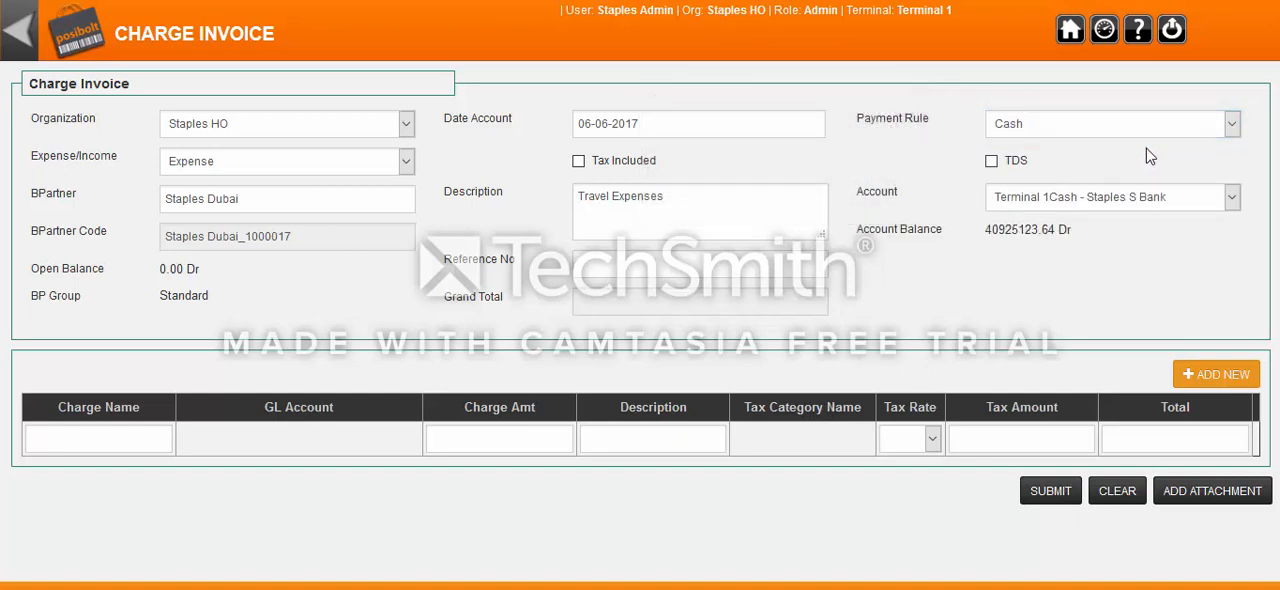
click(1232, 124)
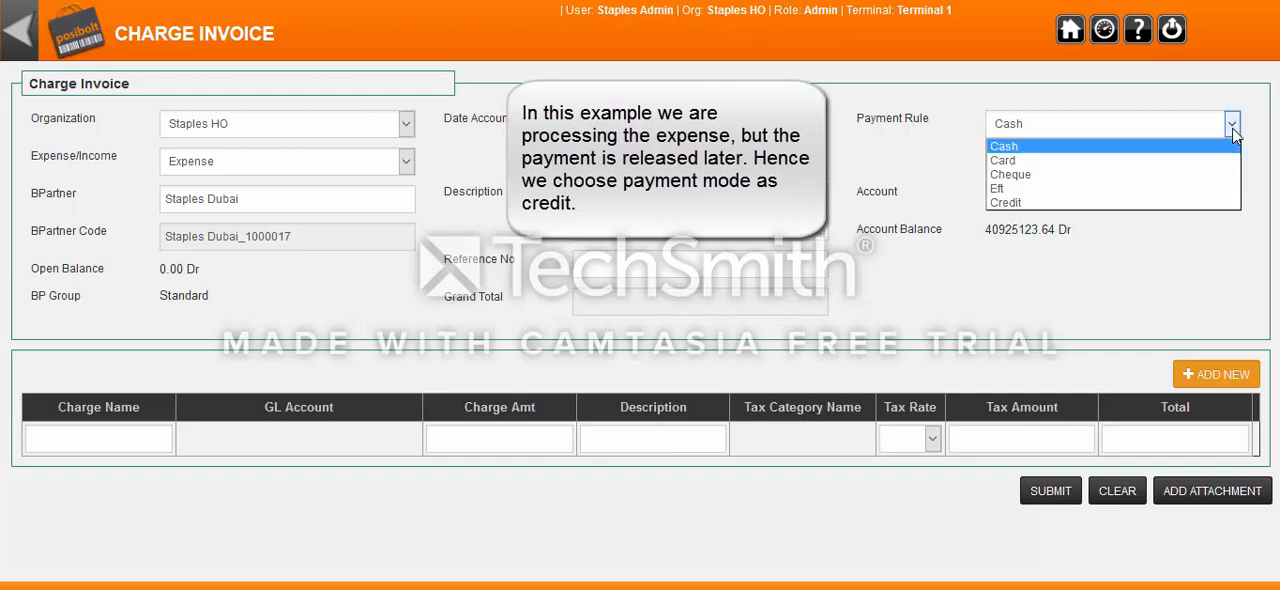
click(1186, 202)
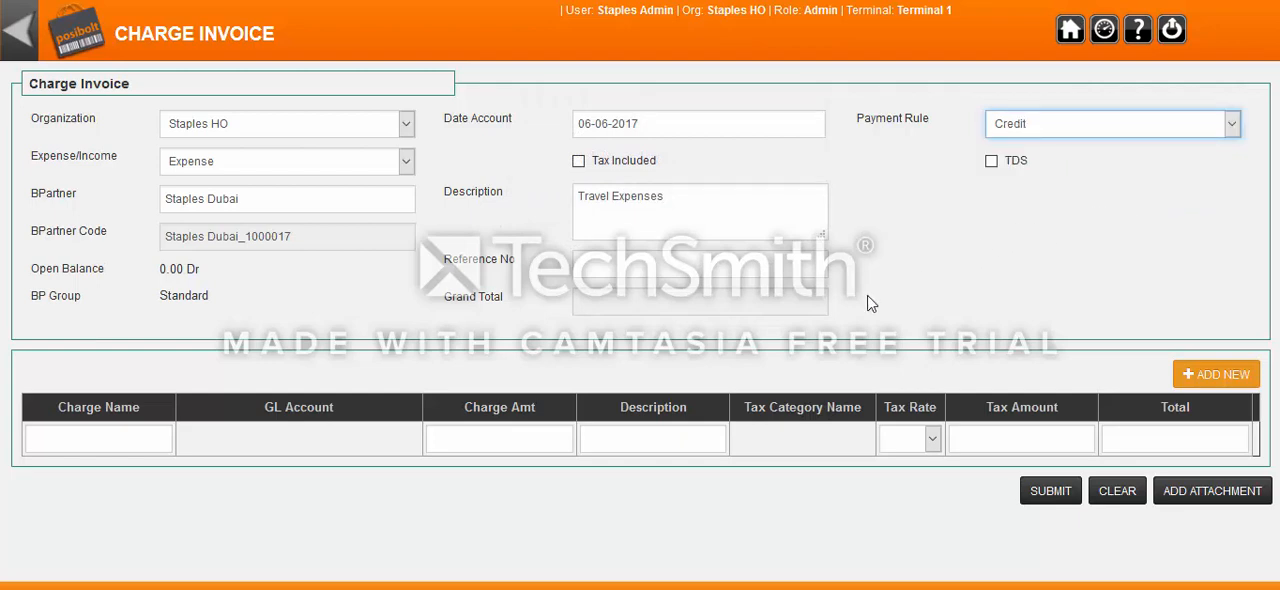
Enter a Travel Expense charge line with an amount of 4000 and submit the charge invoice.
click(110, 441)
text(Travel)
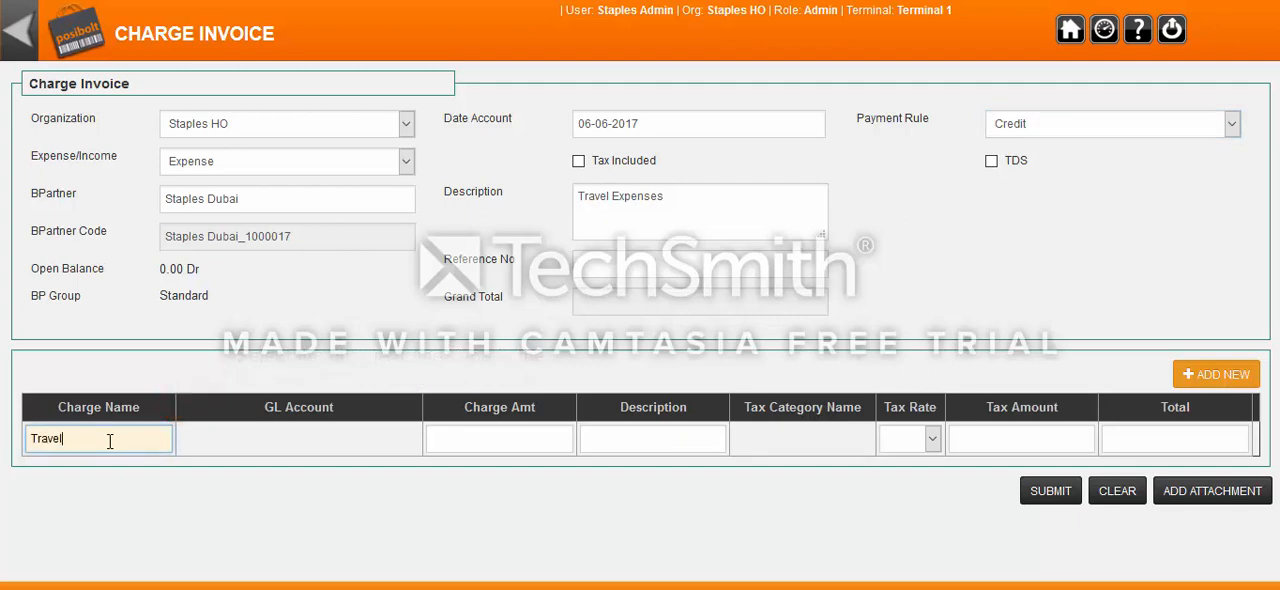
text( E)
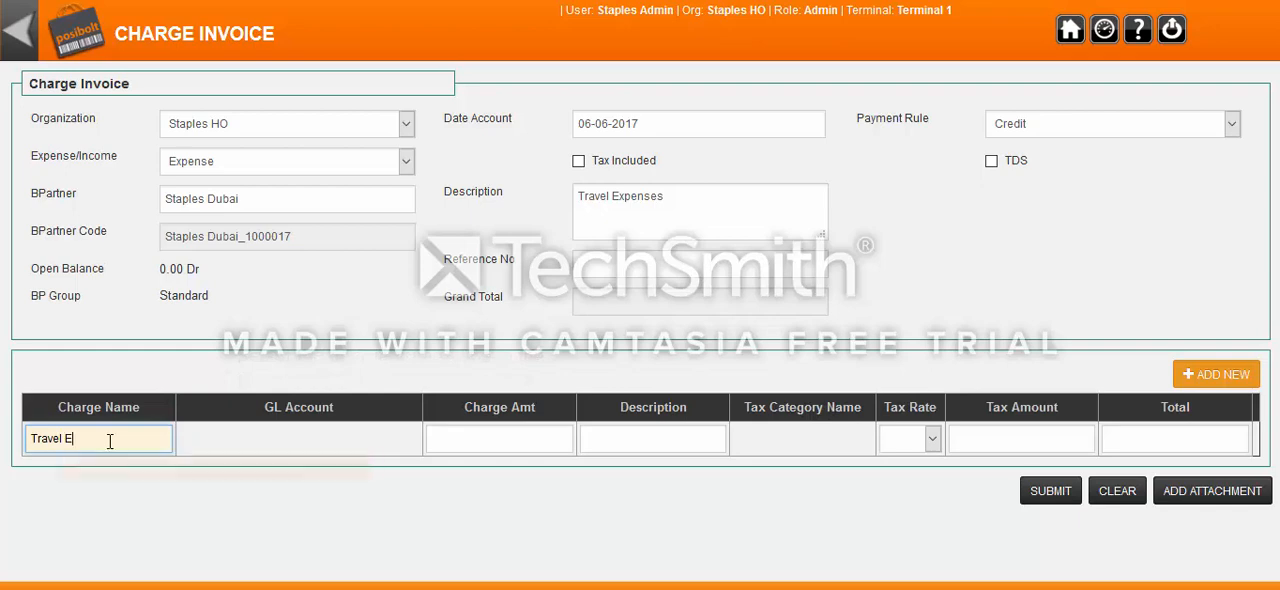
click(156, 468)
text(4000)
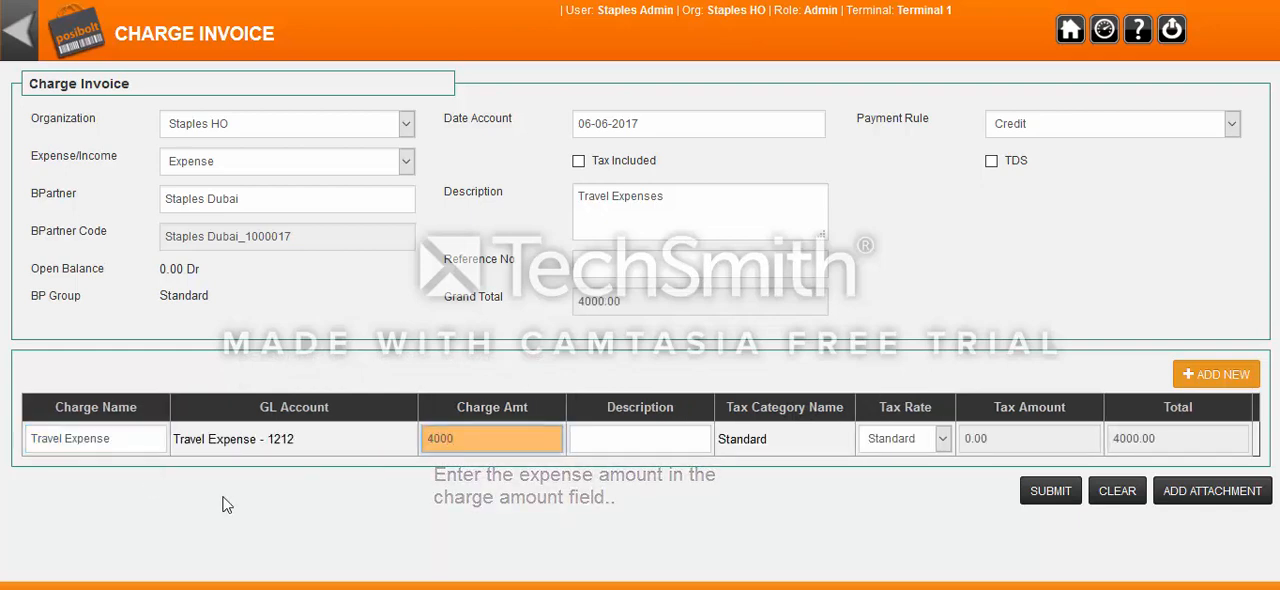
click(1058, 503)
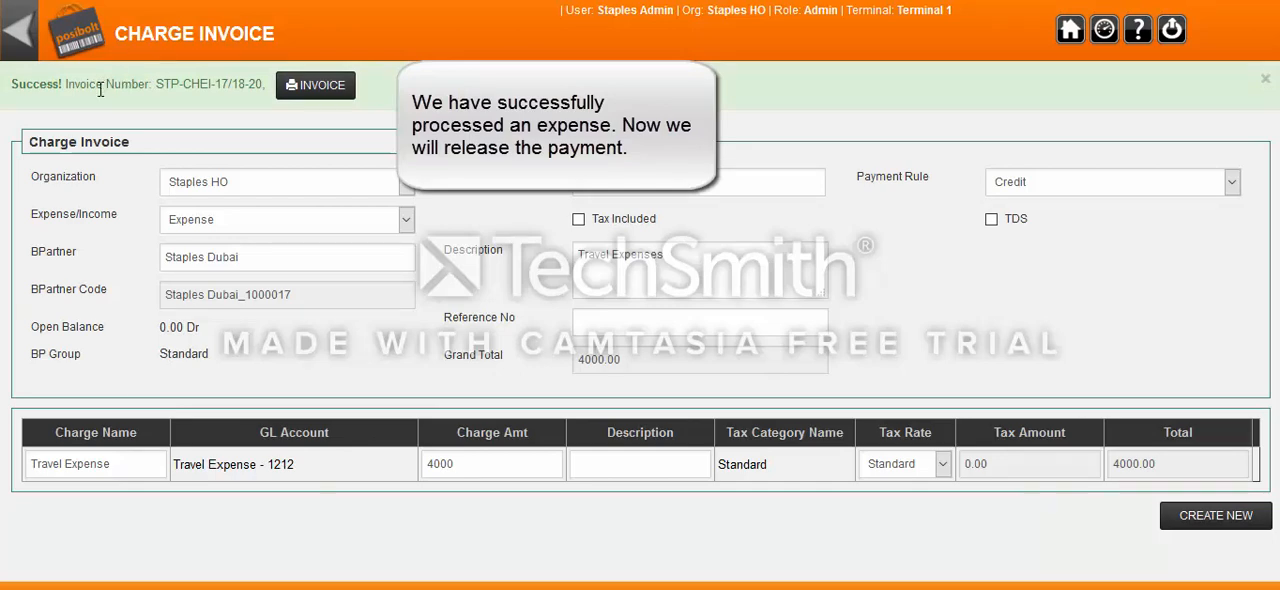
Open a Payment/Receipt Voucher with AP Payment as the document type.
click(22, 52)
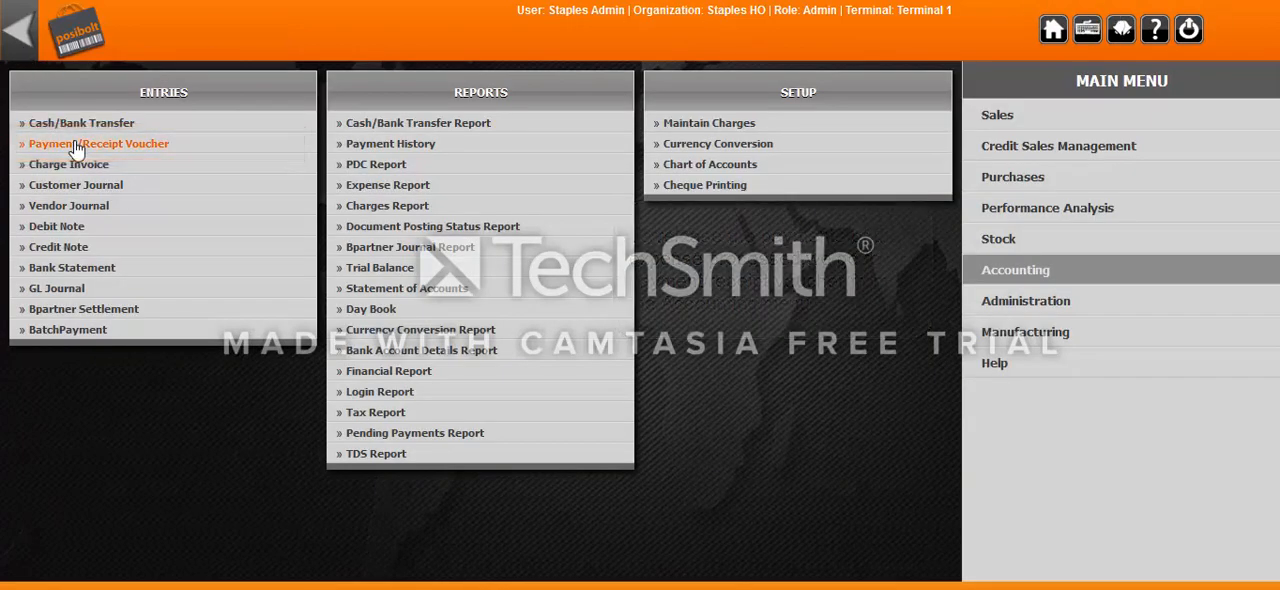
click(76, 145)
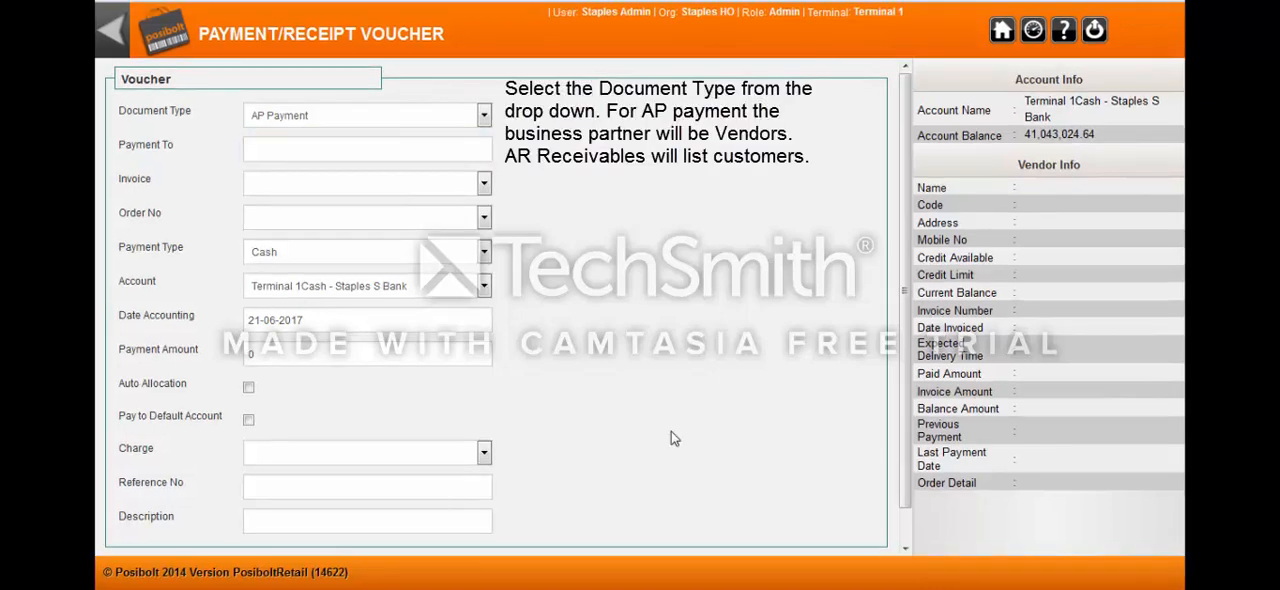
click(483, 114)
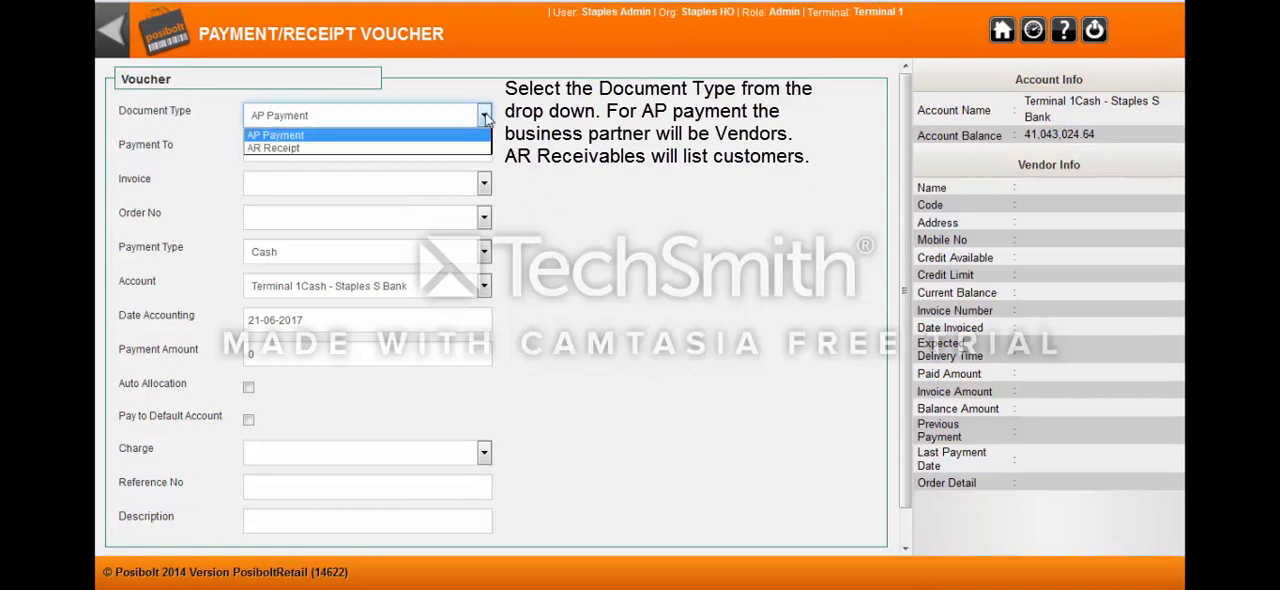
click(485, 118)
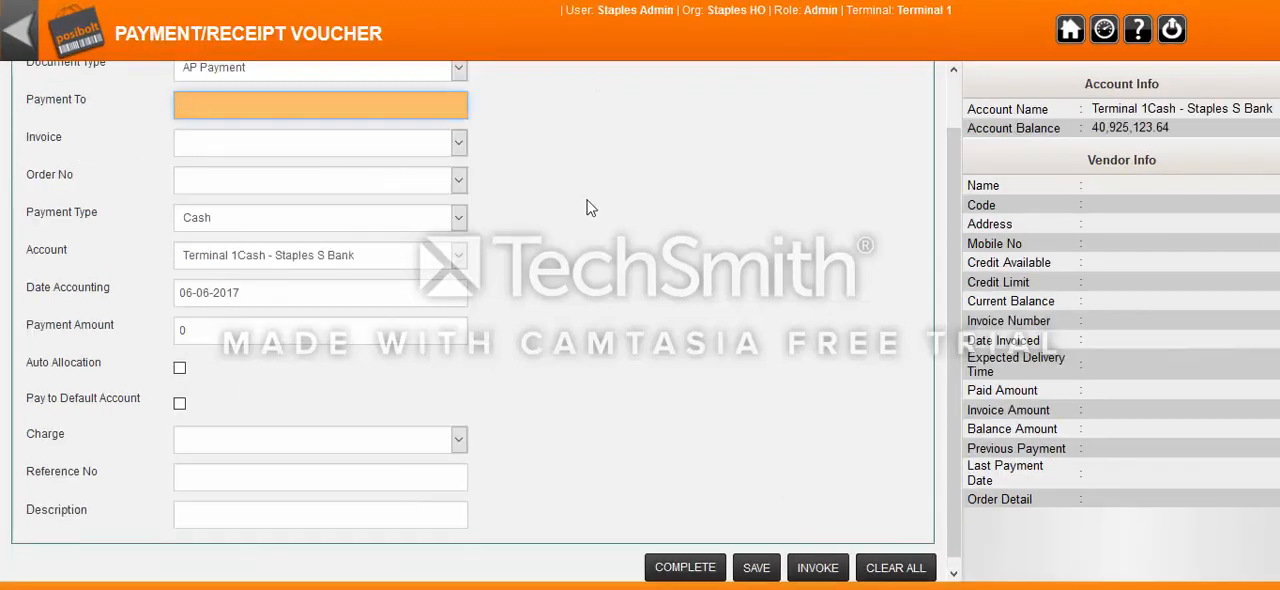
Choose Staples Dubai as the vendor to pay and select its charge invoice dated 06/06/2017 on the voucher.
scroll(613, 213, up, 2)
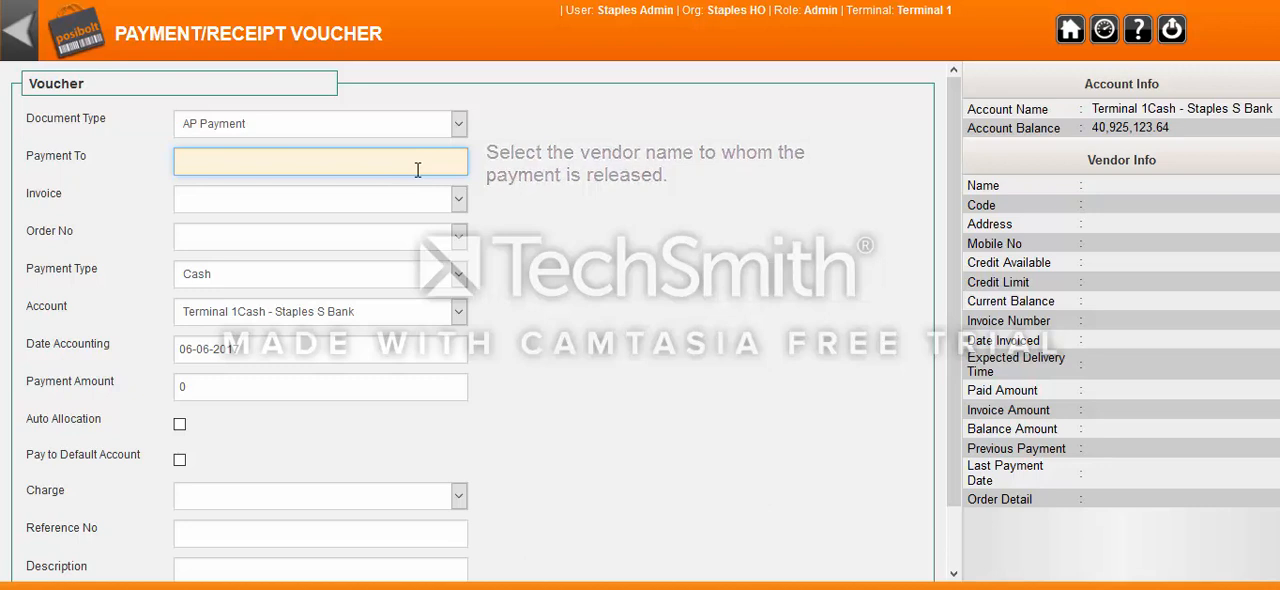
text(staples)
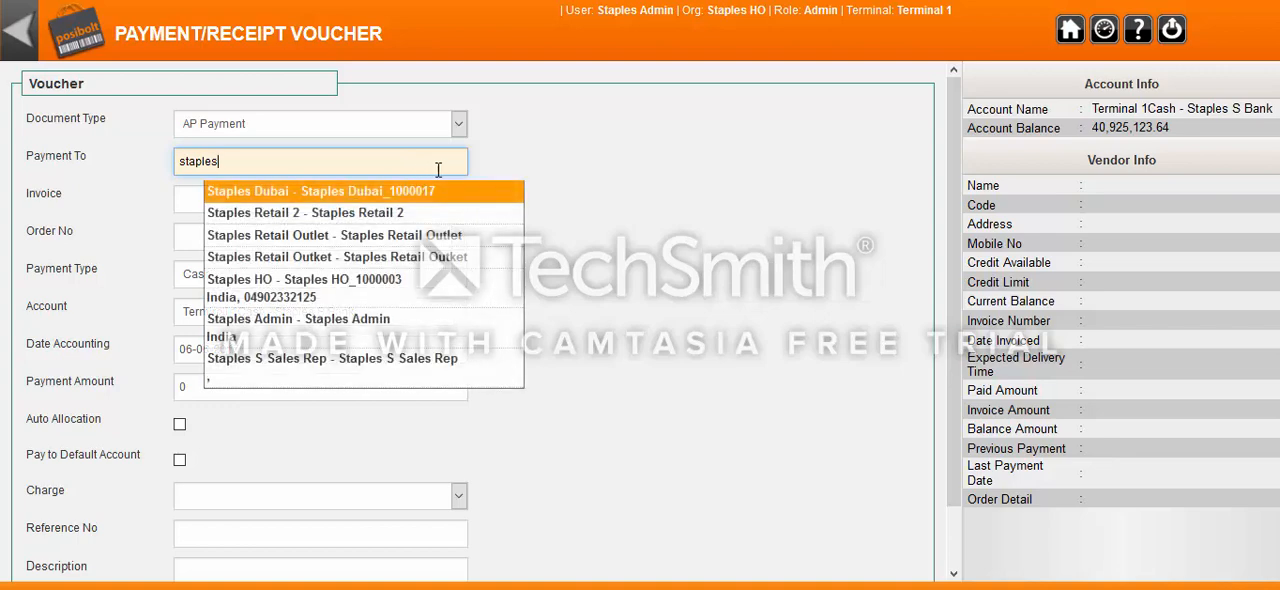
click(459, 197)
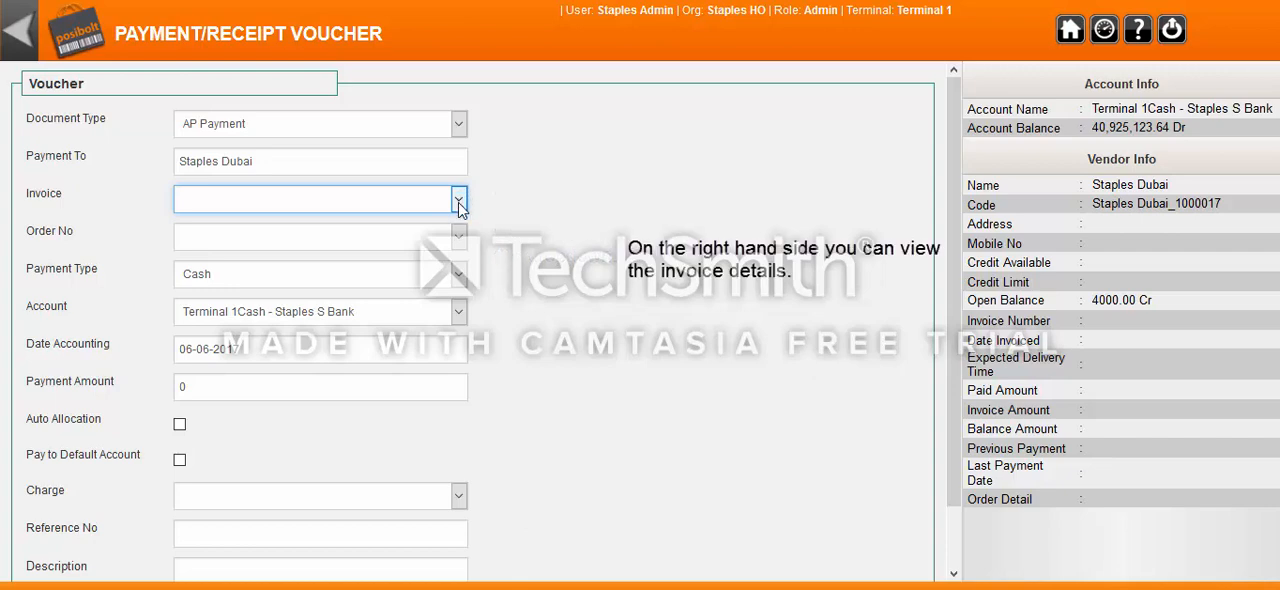
click(460, 205)
click(409, 233)
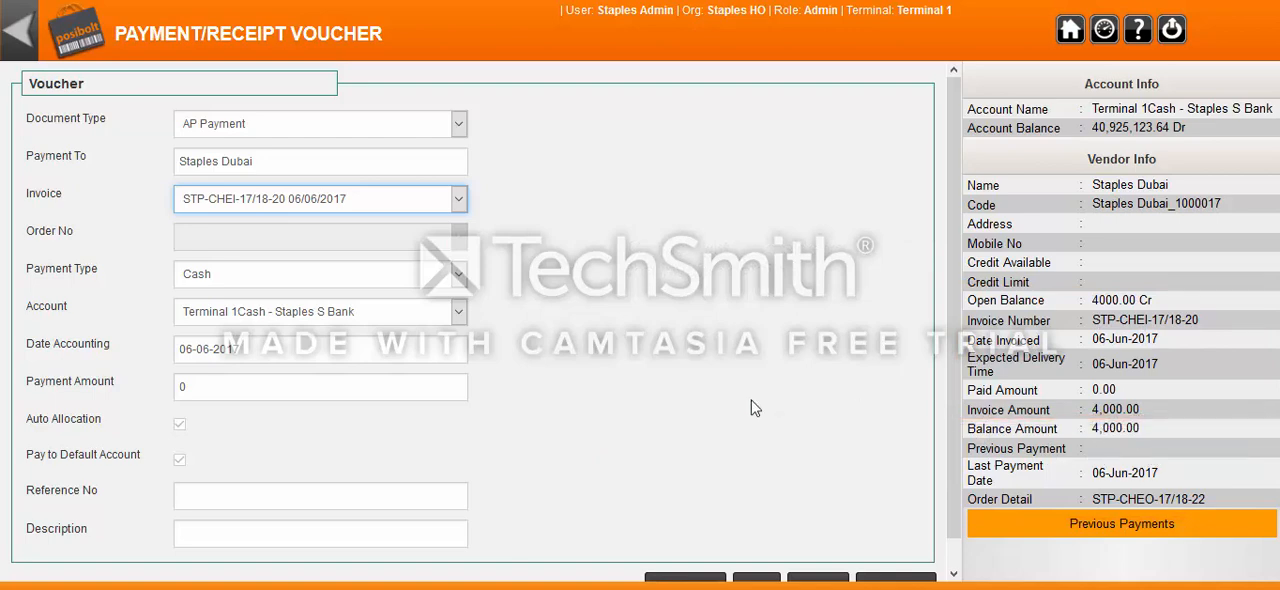
Enter a payment amount of 4000, complete and confirm the voucher, and return to the Accounting menu.
click(211, 388)
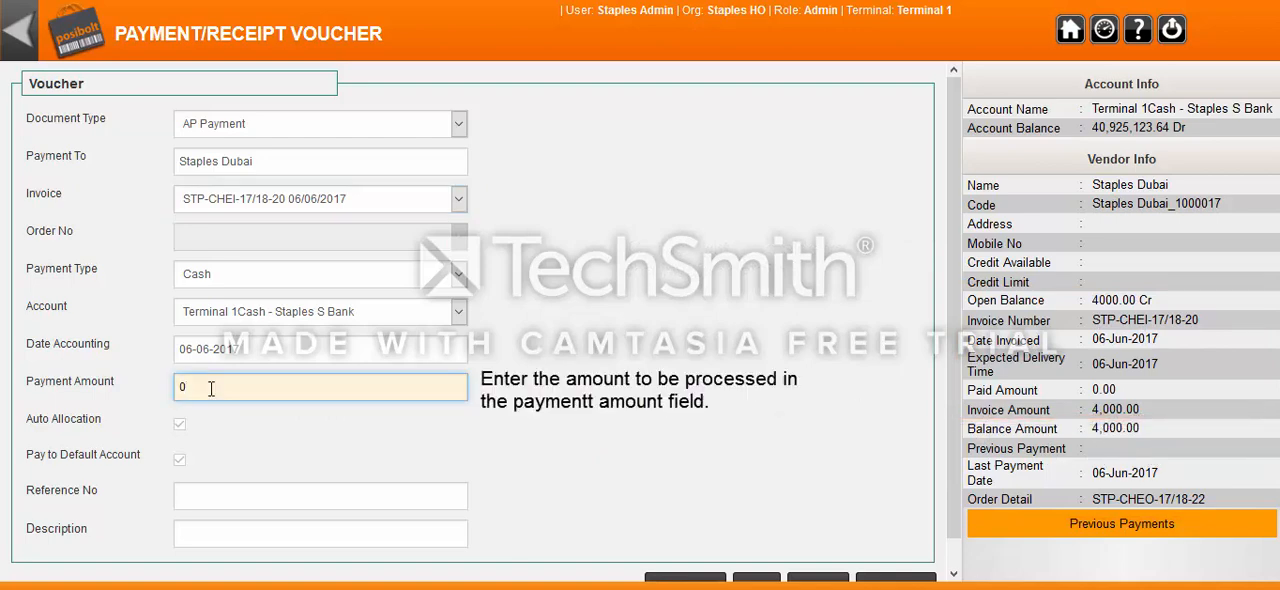
text(4000)
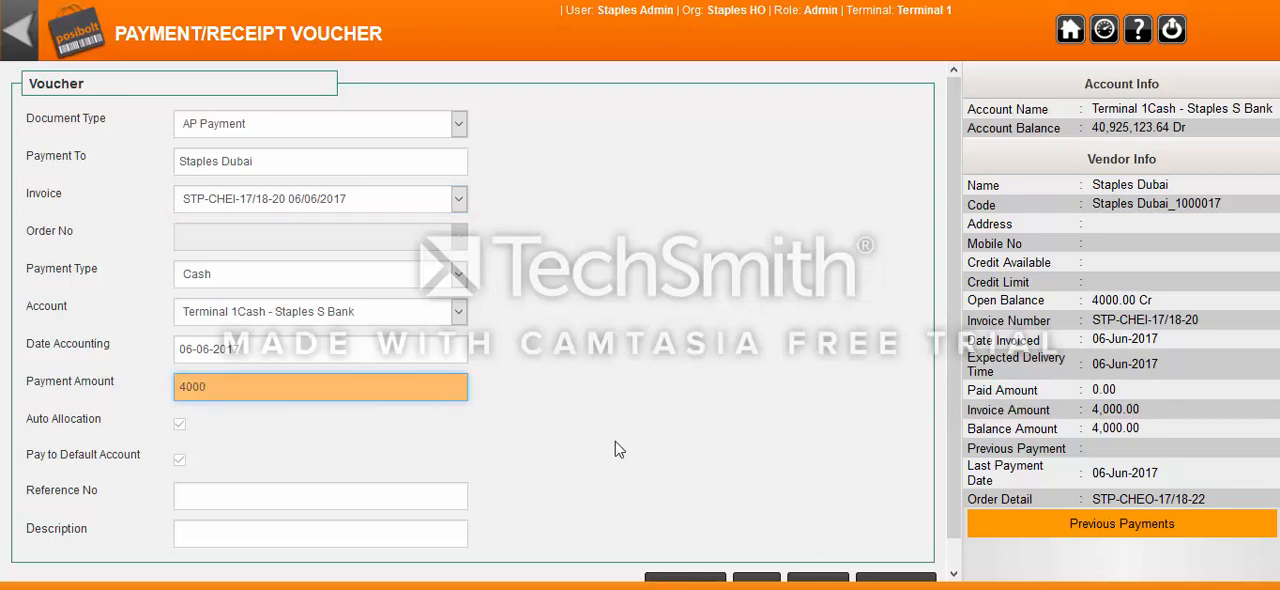
scroll(686, 452, down, 1)
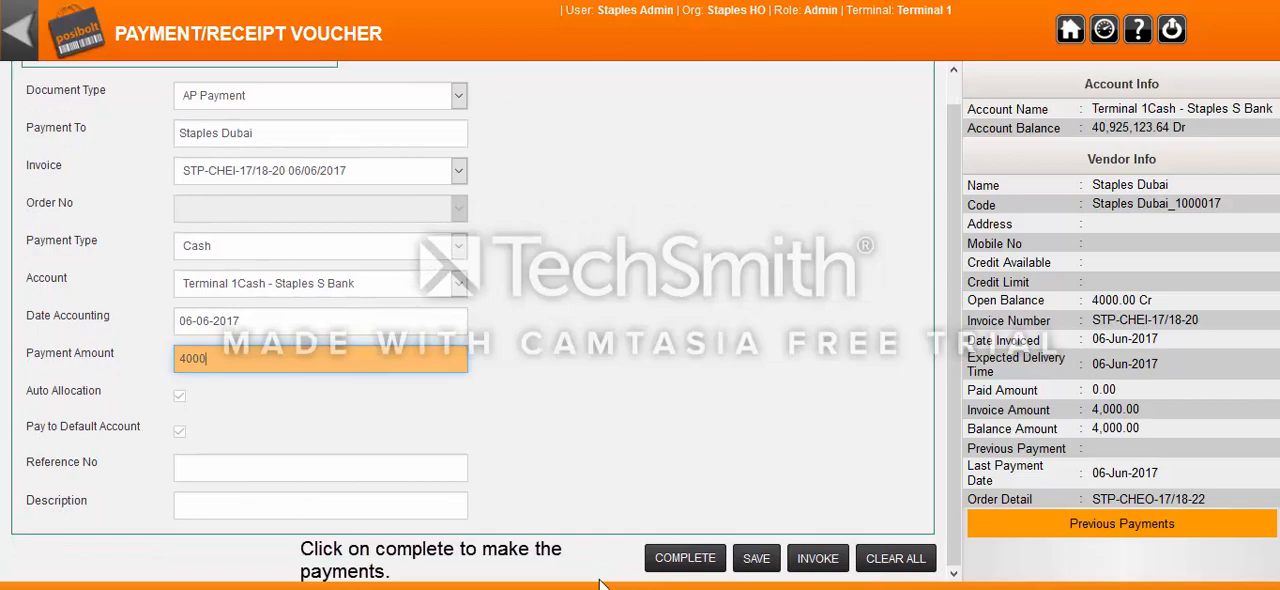
click(679, 563)
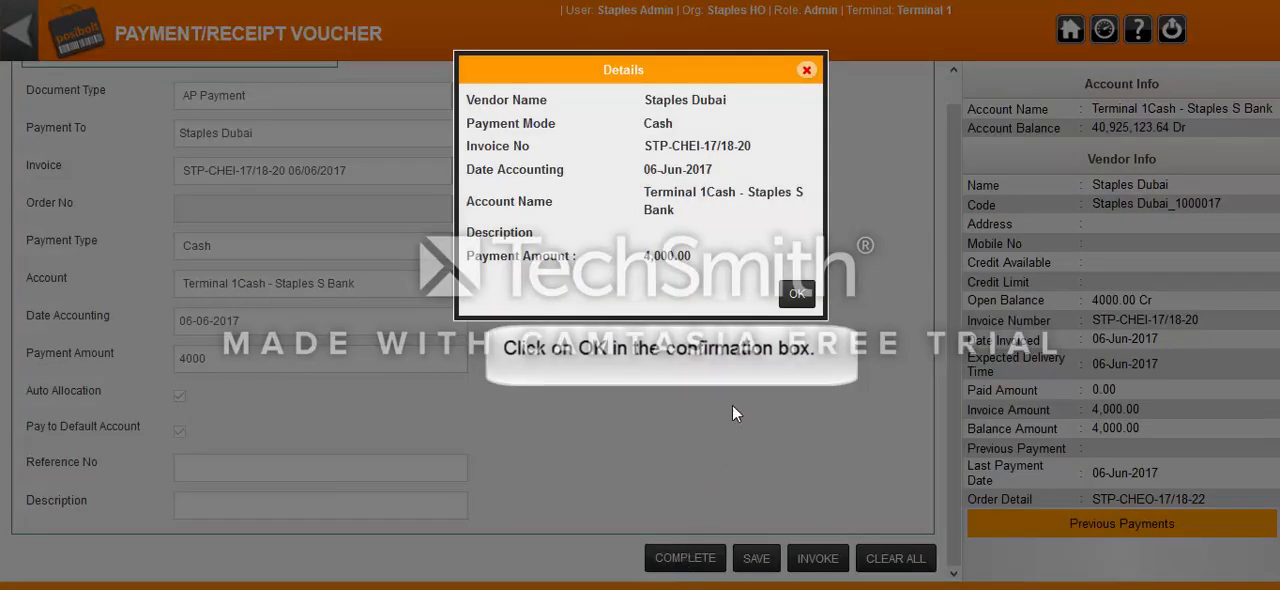
click(794, 306)
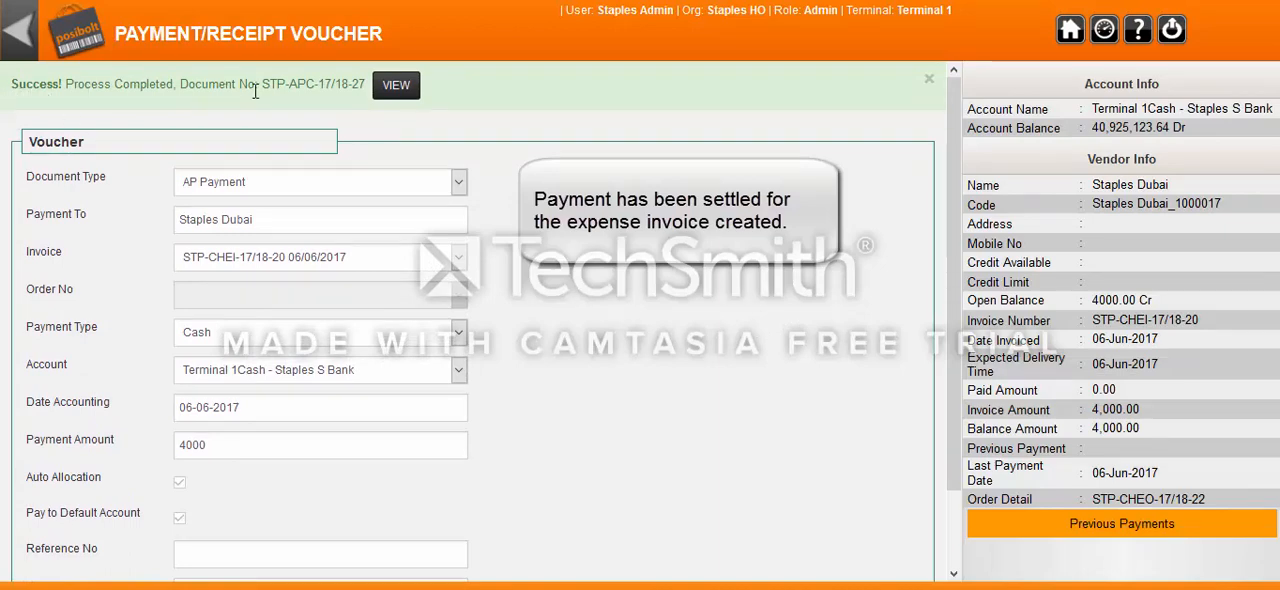
click(18, 42)
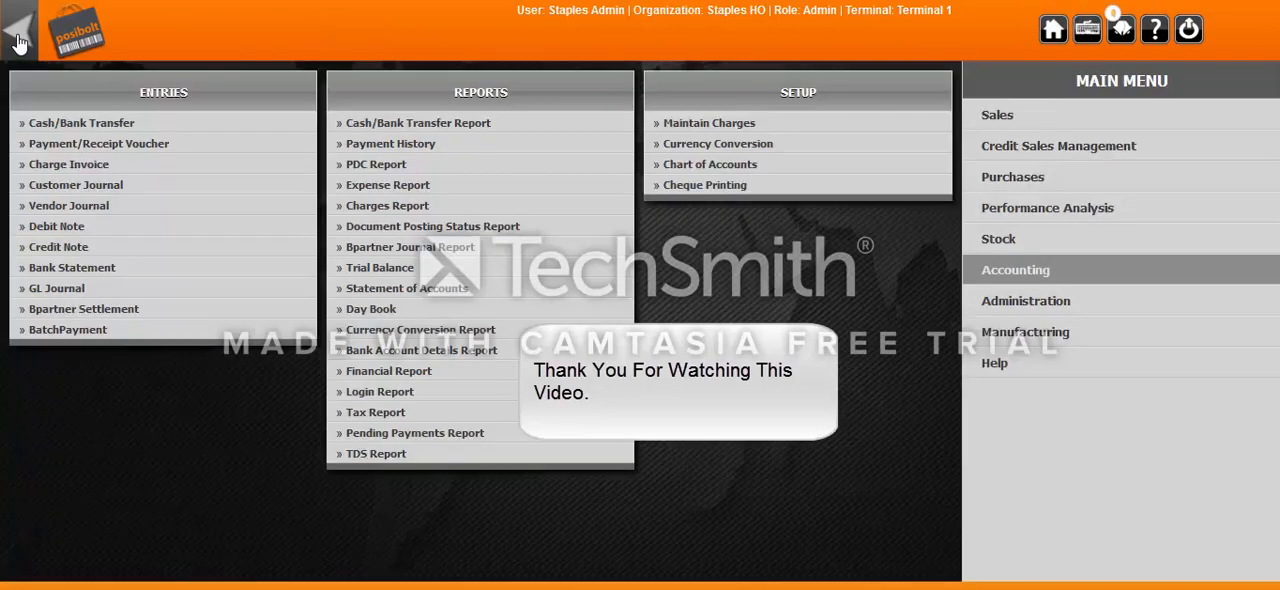